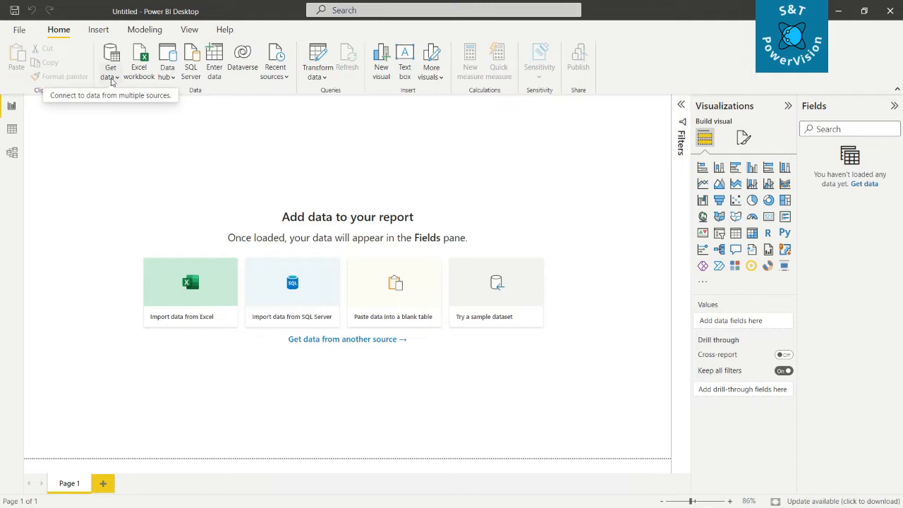
Step: Connect to the Superstore -Final Excel workbook as the report's data source
left_click(111, 76)
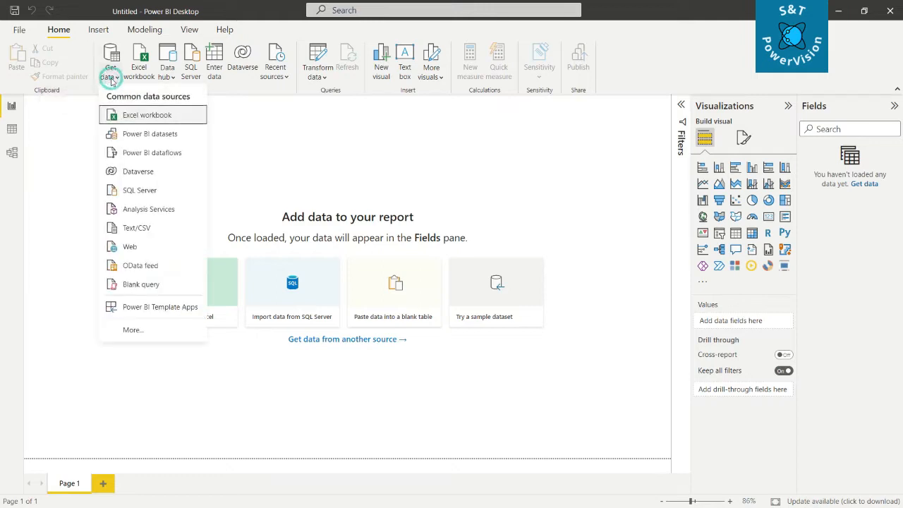
left_click(145, 119)
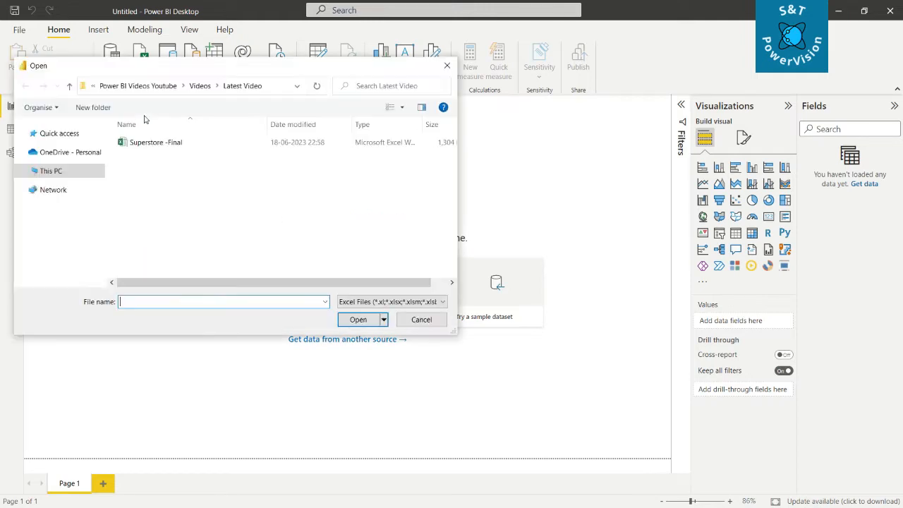
left_click(175, 143)
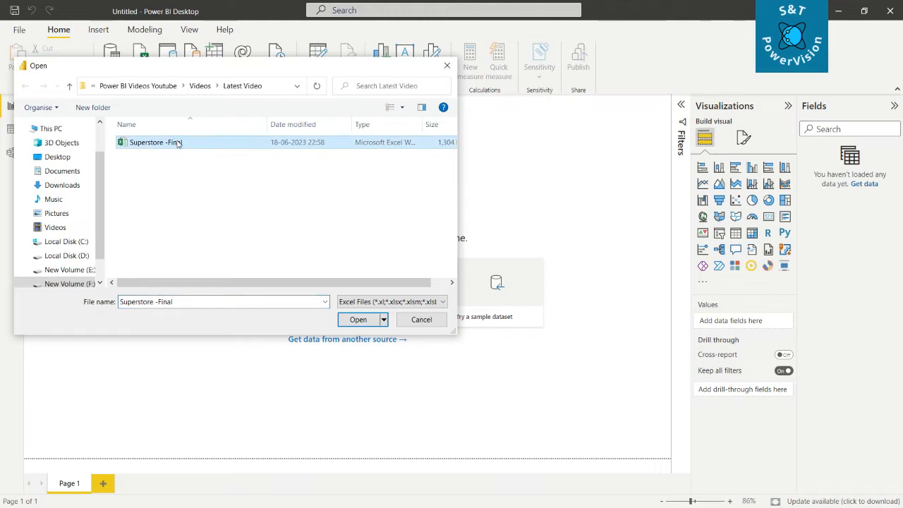
left_click(366, 320)
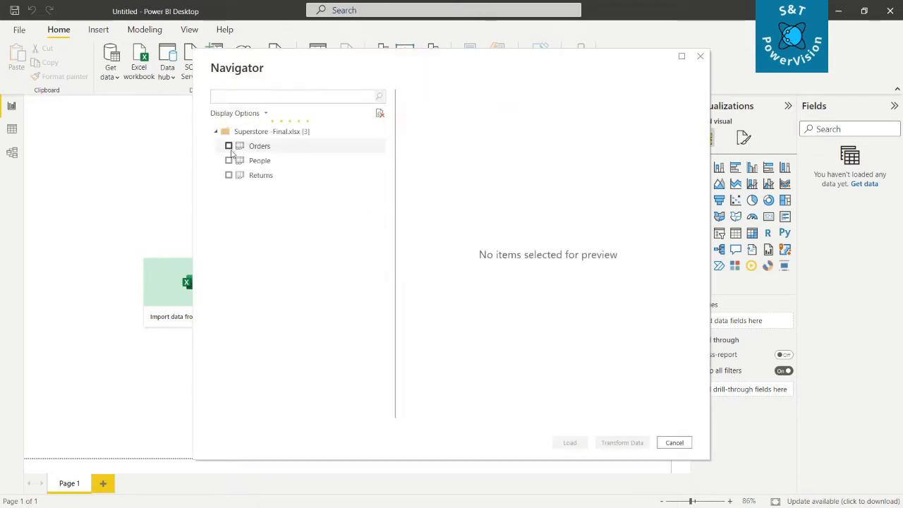
Step: Select the Orders, People and Returns sheets and open them in Power Query Editor for transformation
left_click(228, 146)
left_click(229, 160)
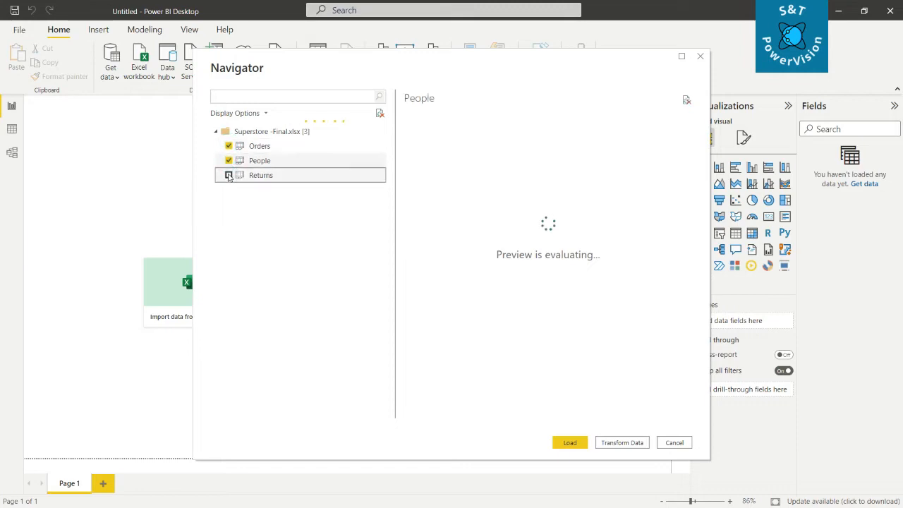
left_click(229, 175)
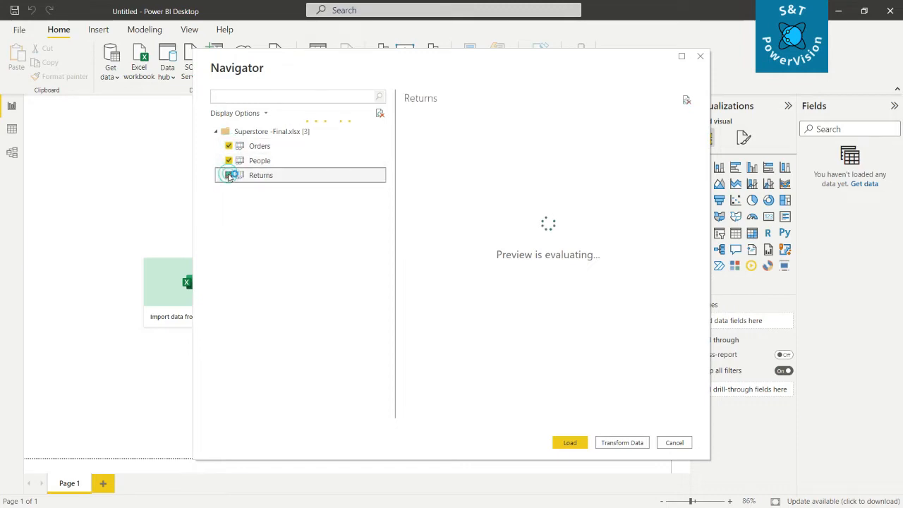
left_click(628, 443)
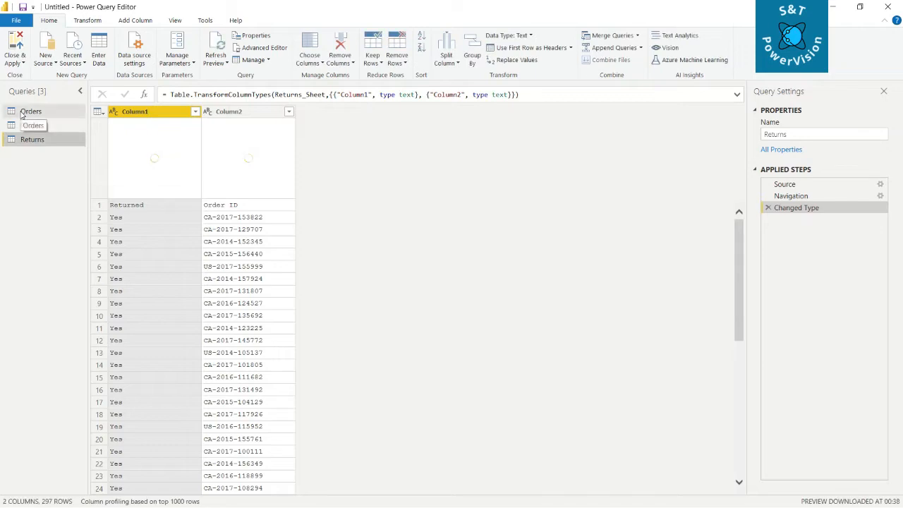
Step: Examine the Orders query's columns along with their validity, error and empty-value profiles
left_click(21, 111)
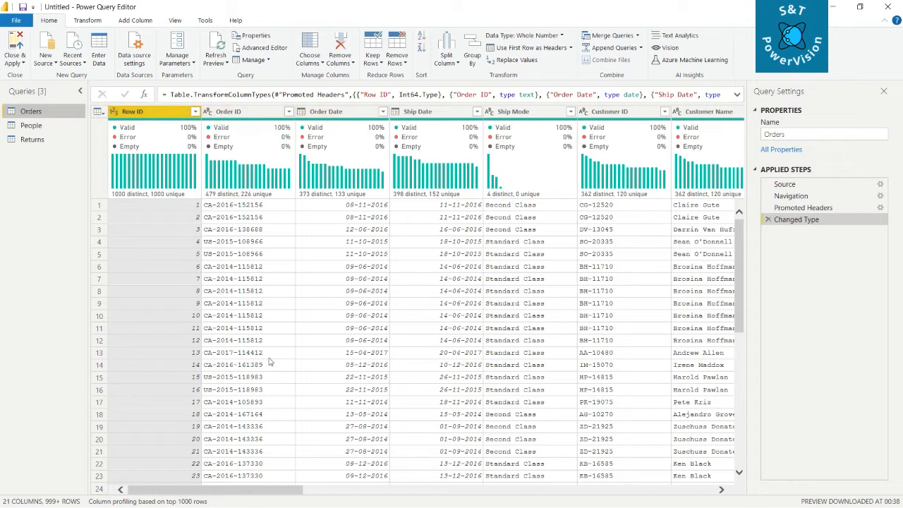
mouse_move(187, 133)
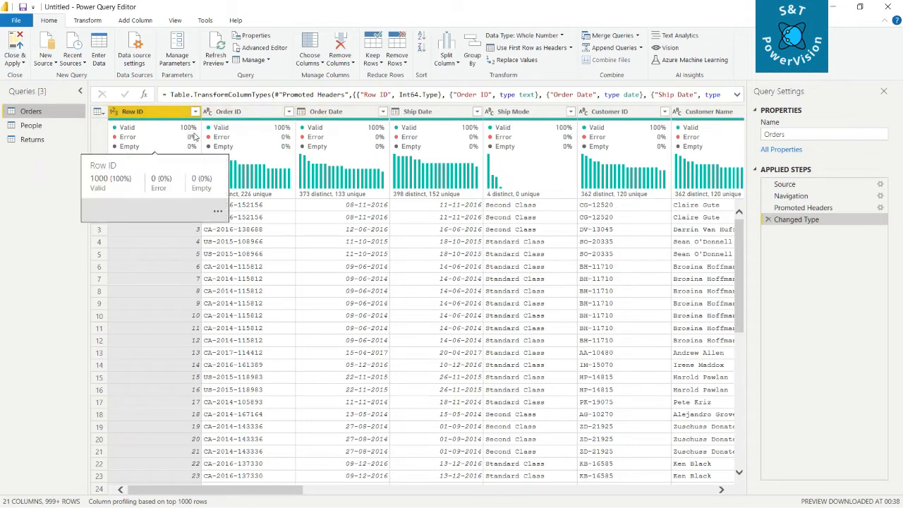
mouse_move(255, 141)
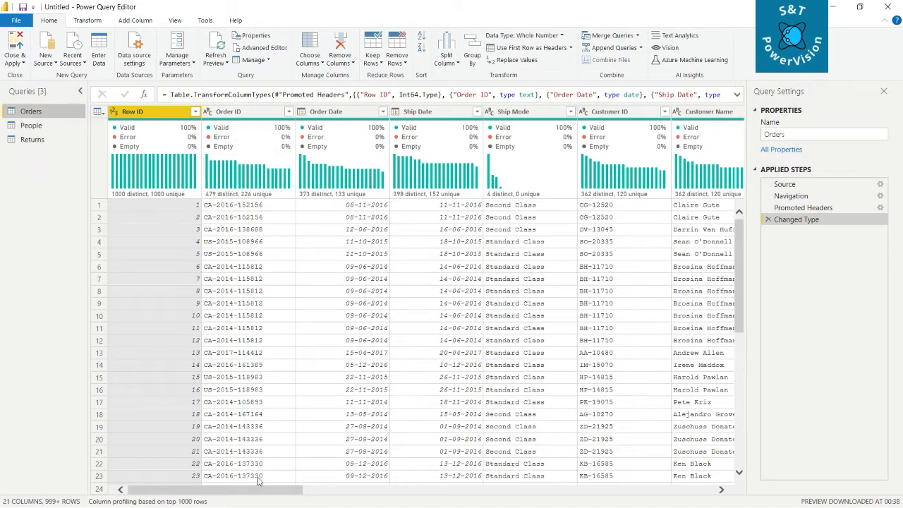
left_click_drag(261, 489, 544, 505)
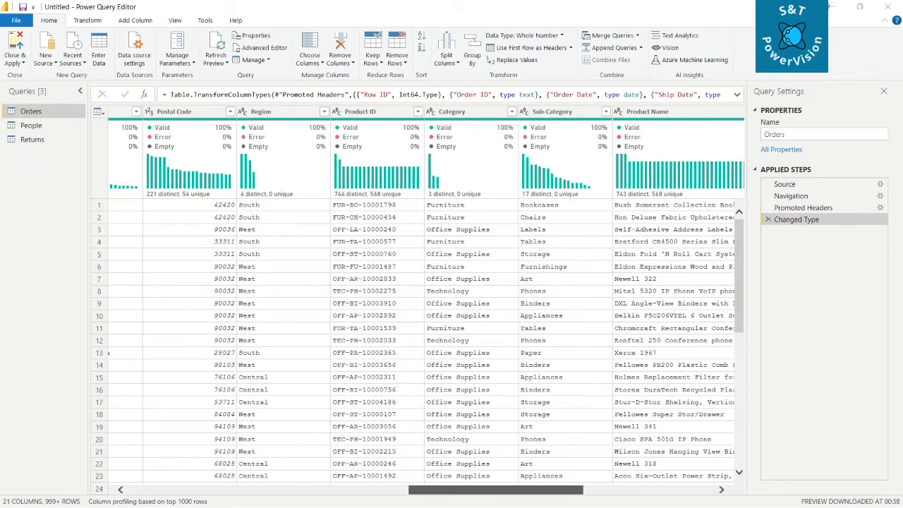
left_click_drag(544, 505, 264, 505)
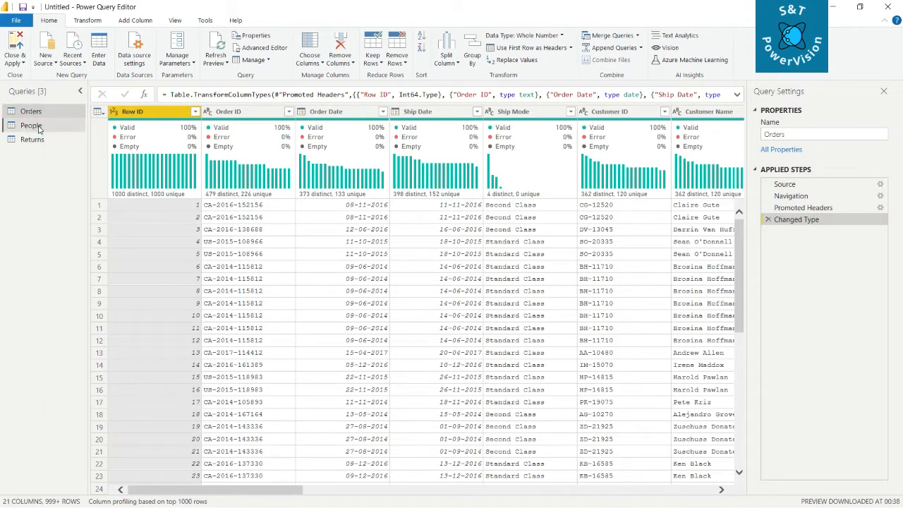
Step: Promote the first row of the People query to column headers
left_click(39, 128)
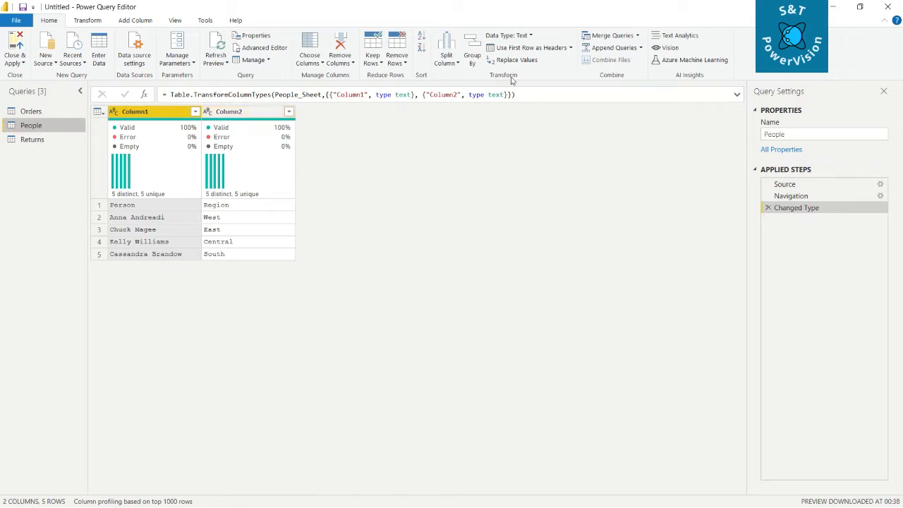
left_click(570, 48)
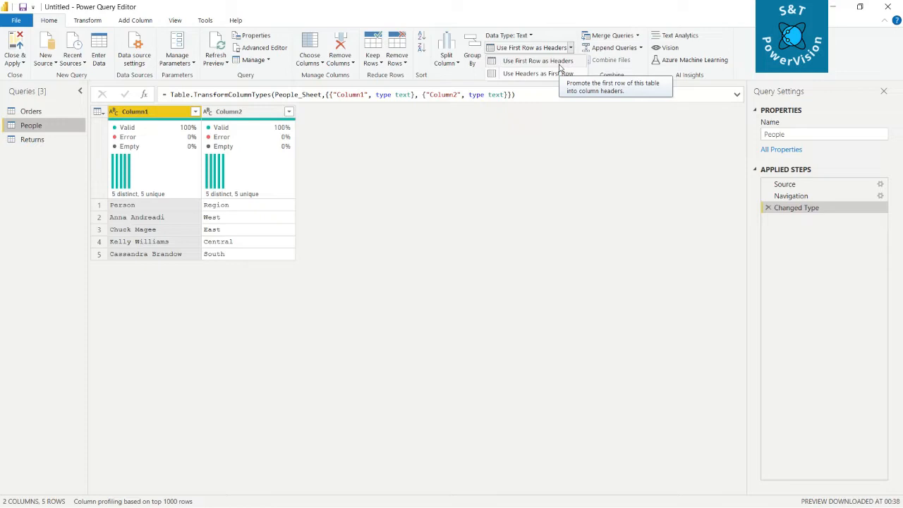
left_click(553, 62)
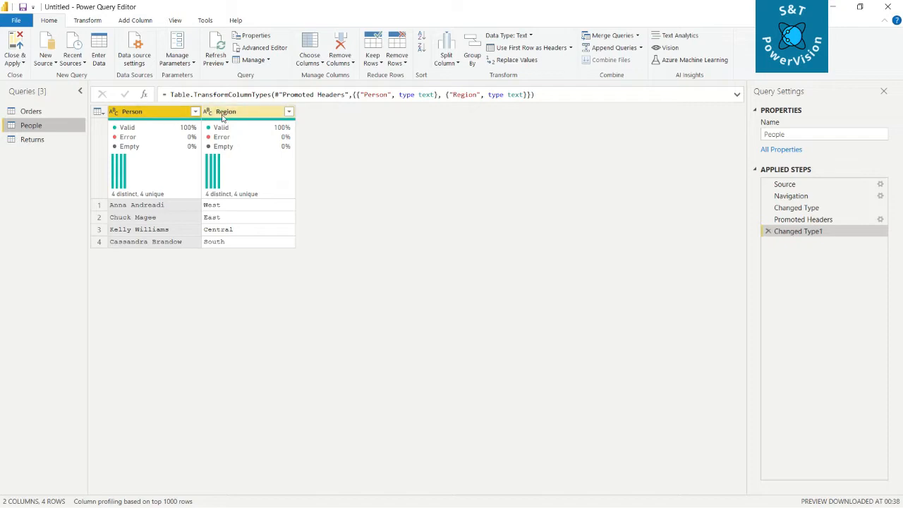
mouse_move(196, 165)
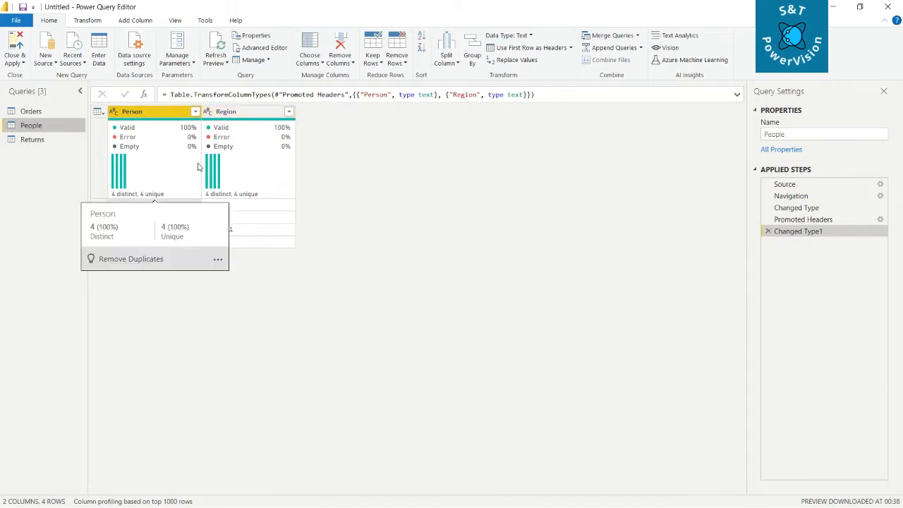
Step: Remove the Changed Type1 and Promoted Headers steps from the People query and reapply its first row as headers
left_click(768, 232)
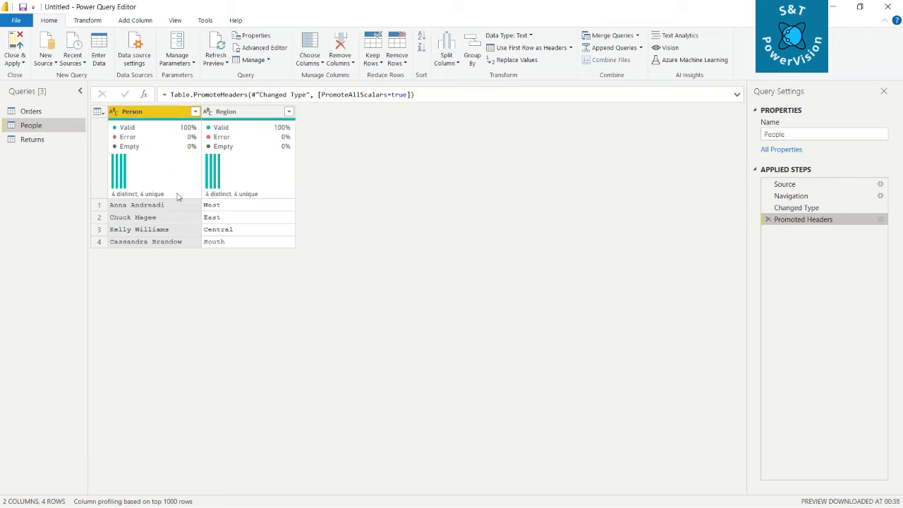
left_click(768, 219)
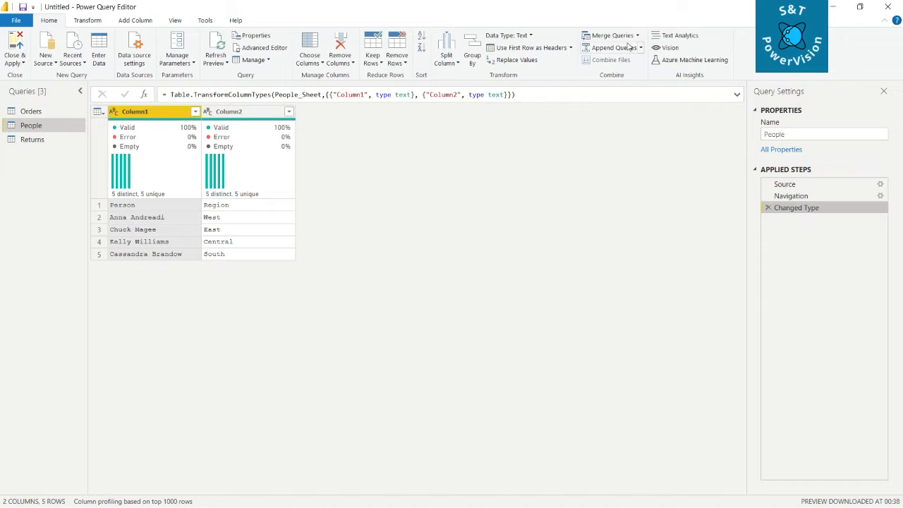
left_click(544, 48)
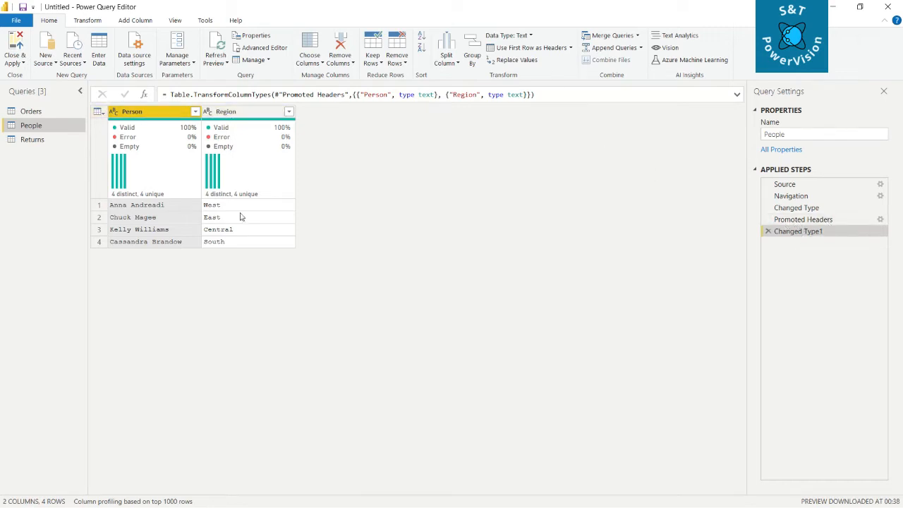
Step: Promote the first row of the Returns query to column headers
left_click(50, 145)
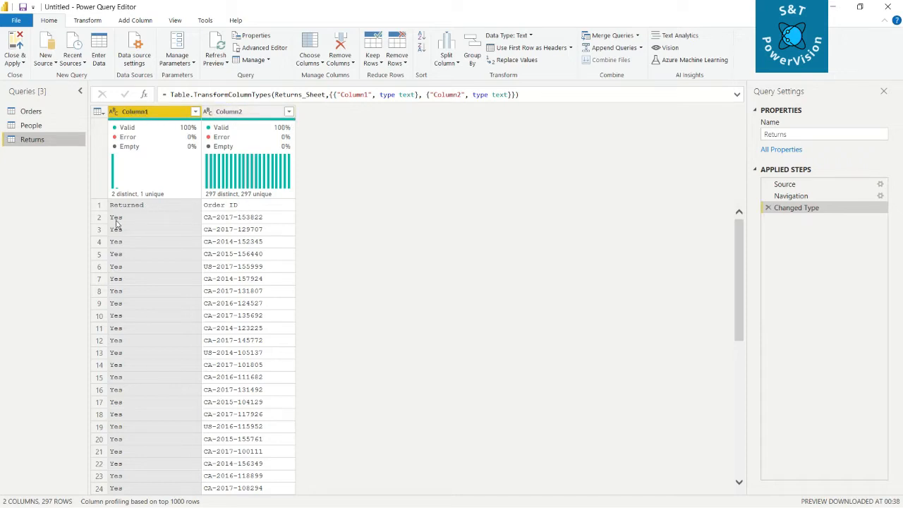
left_click(554, 49)
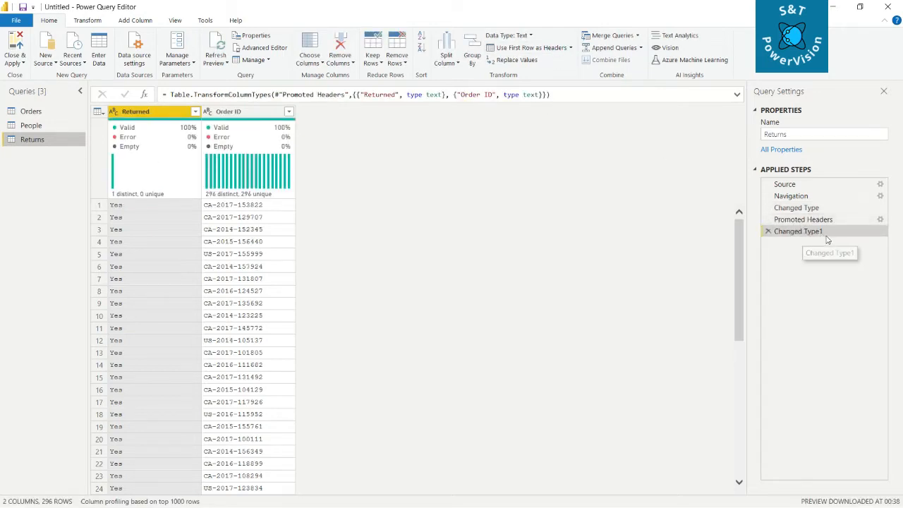
Step: Remove the Changed Type1 and Promoted Headers steps from the Returns query and reapply its first row as headers
left_click(768, 232)
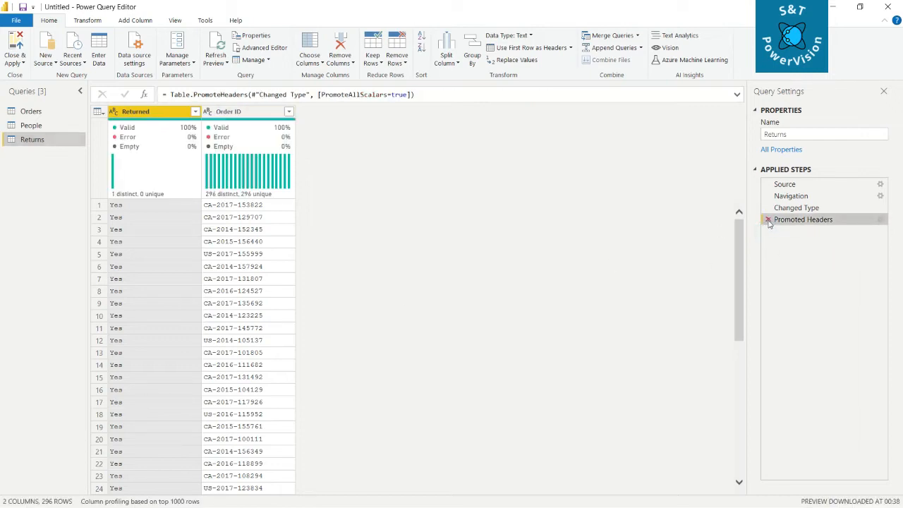
left_click(767, 220)
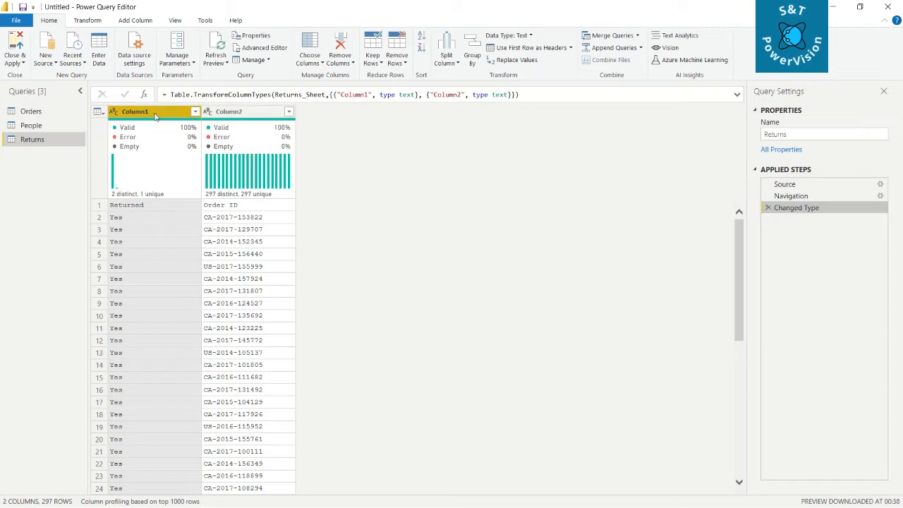
left_click(542, 51)
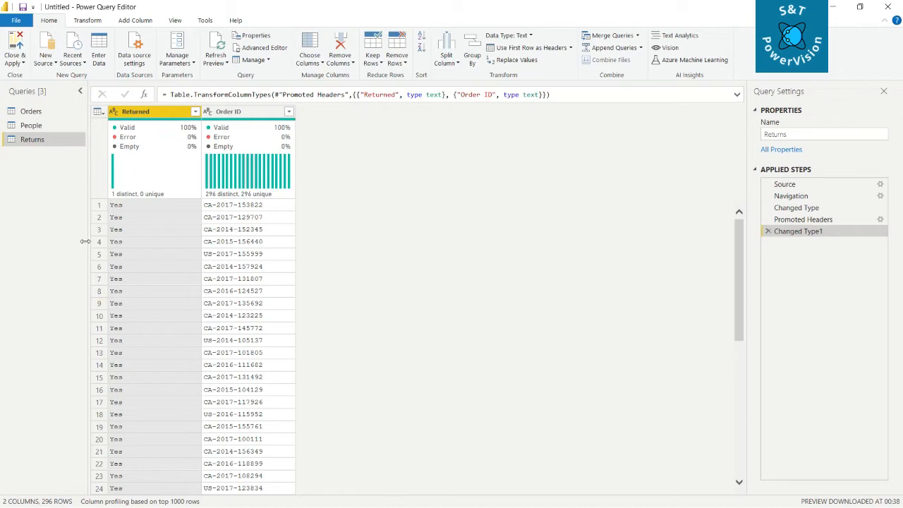
Step: Change the Profit column in the Orders query to Whole Number, replacing the current type conversion
left_click(31, 111)
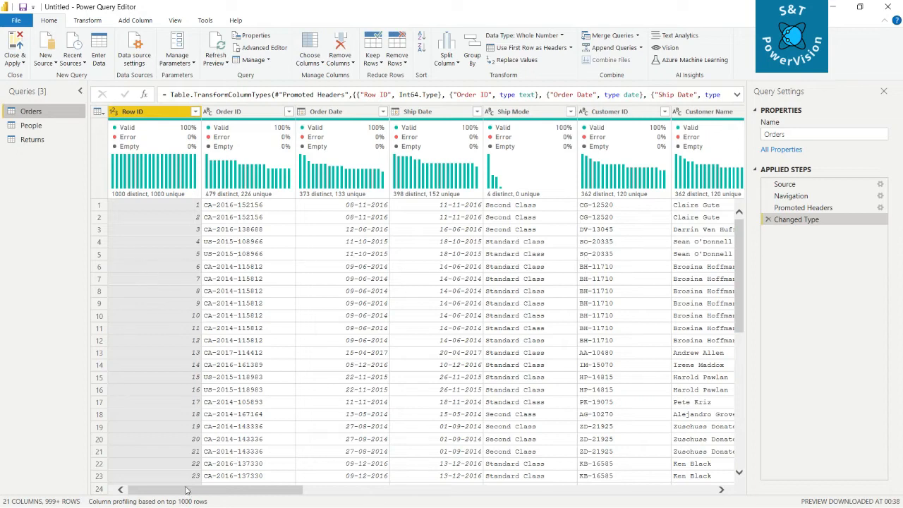
left_click_drag(208, 489, 635, 505)
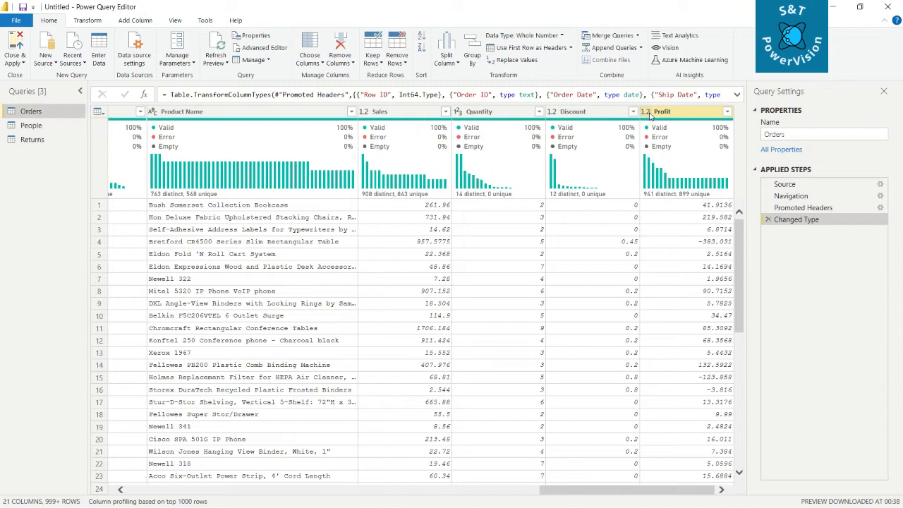
right_click(650, 117)
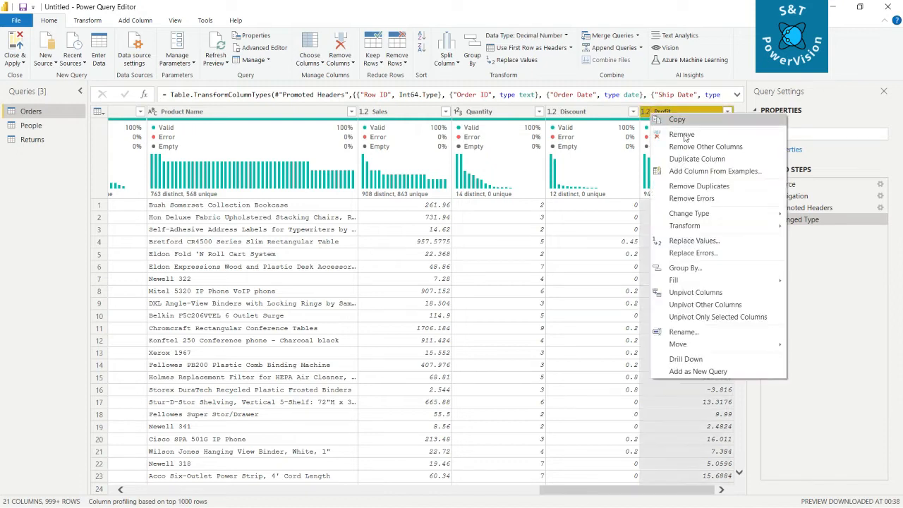
mouse_move(718, 213)
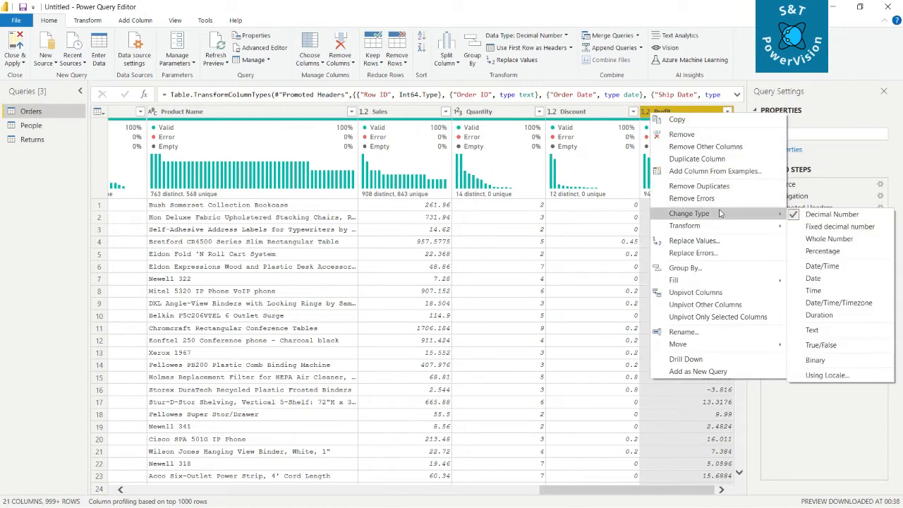
left_click(829, 240)
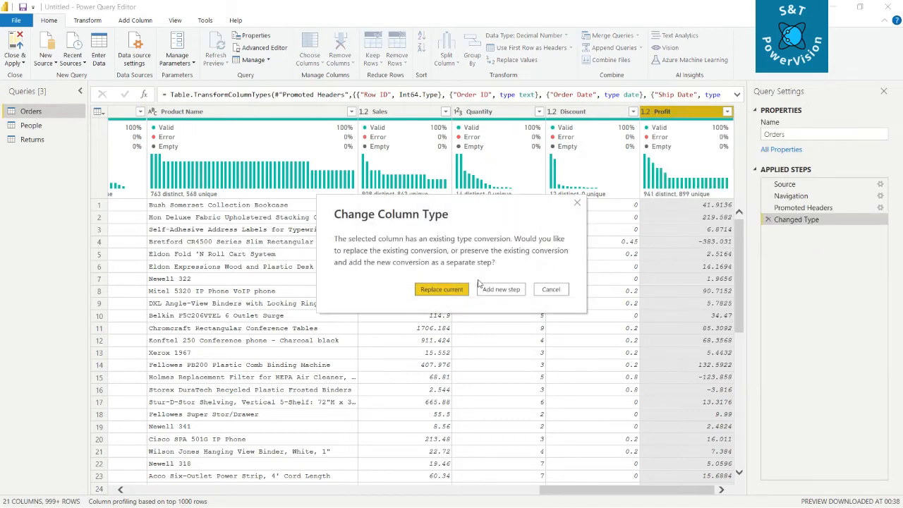
left_click(452, 295)
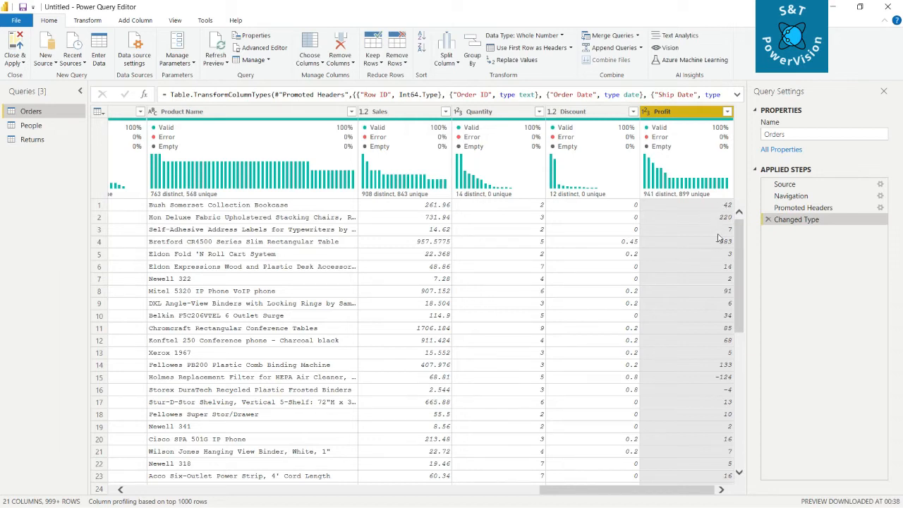
Step: Remove the Changed Type step from the Orders query and round the Profit column to 2 decimal places
left_click(768, 220)
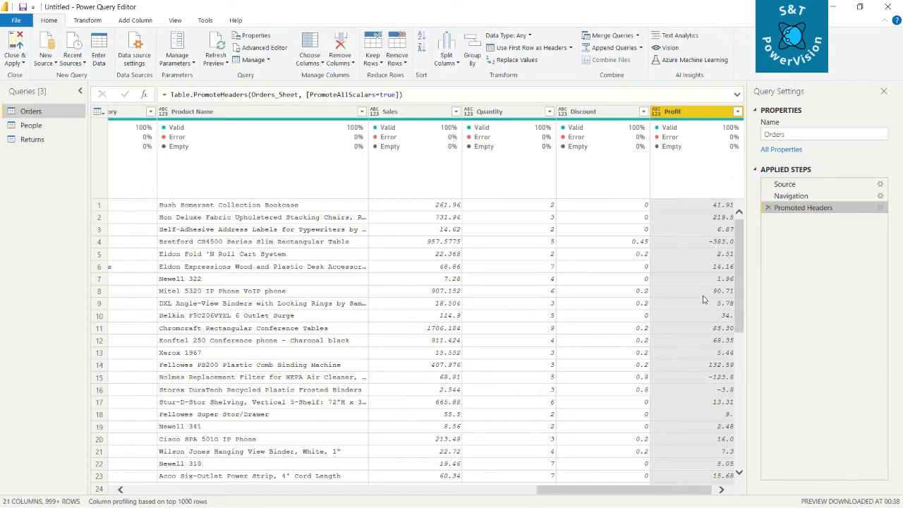
right_click(660, 114)
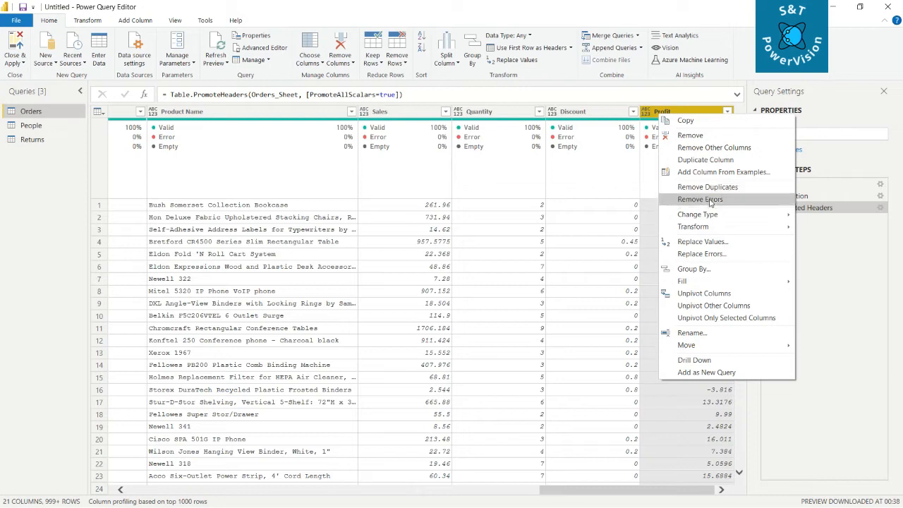
mouse_move(727, 221)
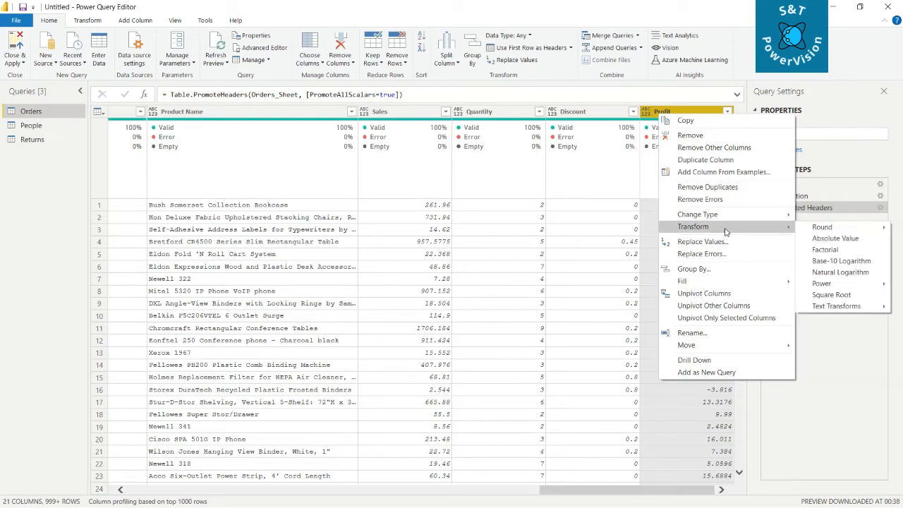
mouse_move(815, 229)
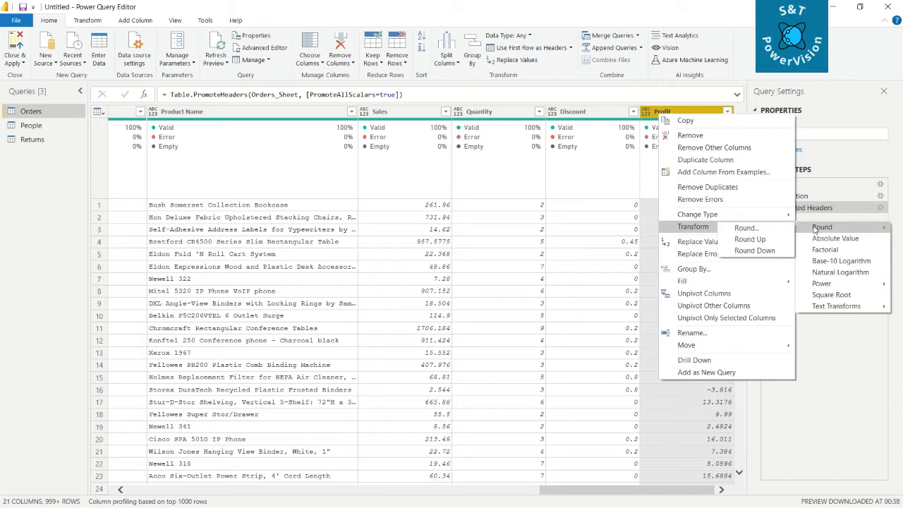
left_click(746, 229)
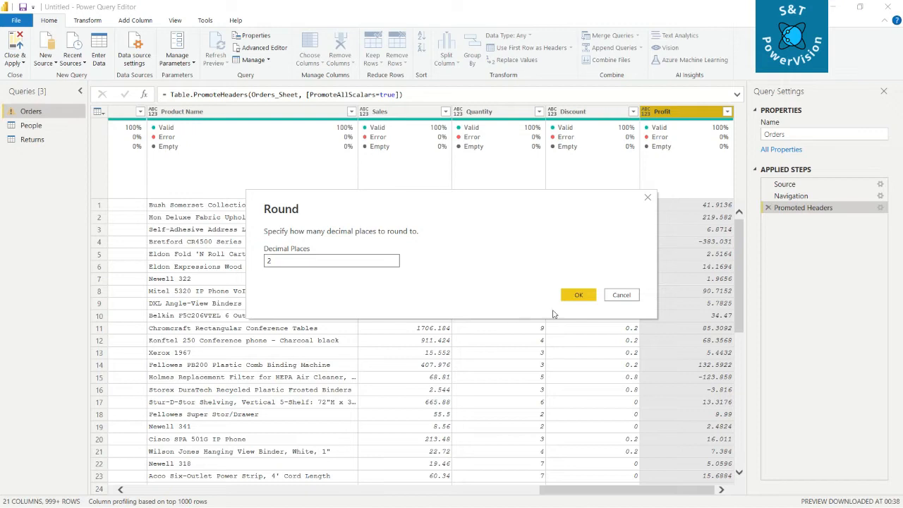
left_click(574, 295)
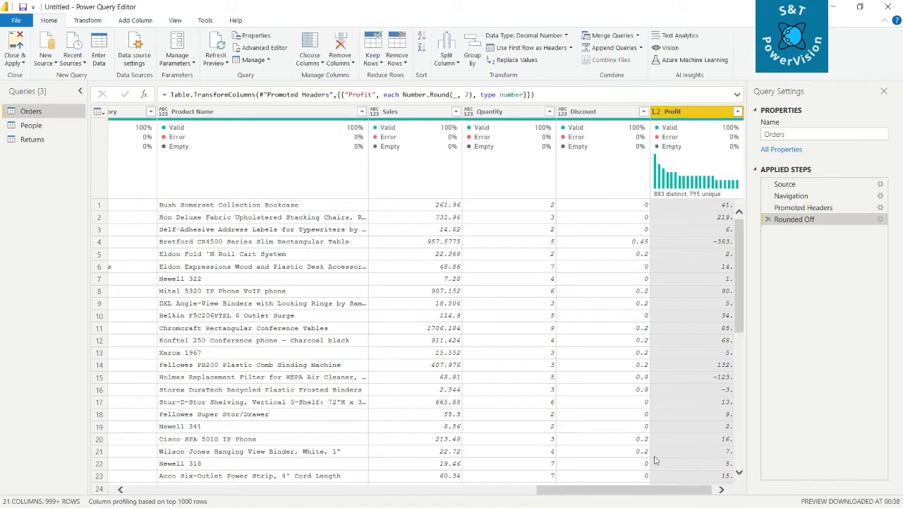
scroll(676, 494, "right", 1)
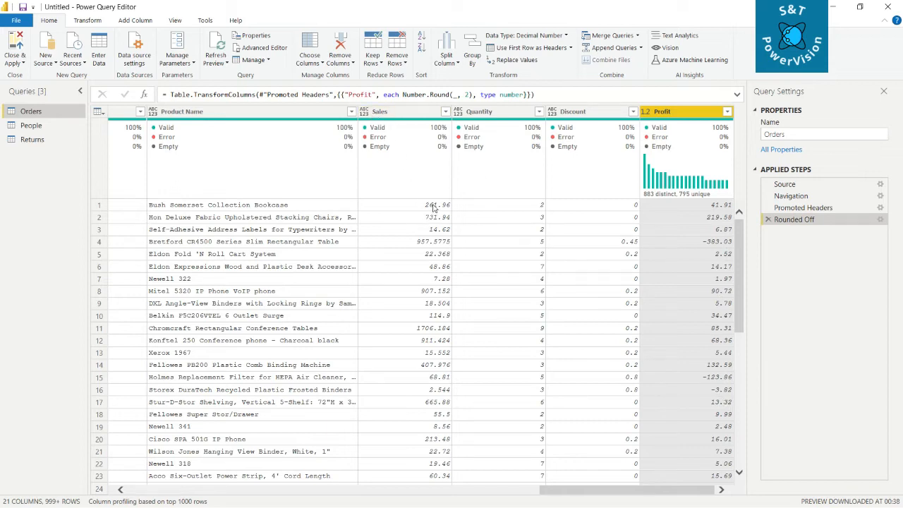
Step: Round the Sales column in the Orders query to 1 decimal place
right_click(371, 113)
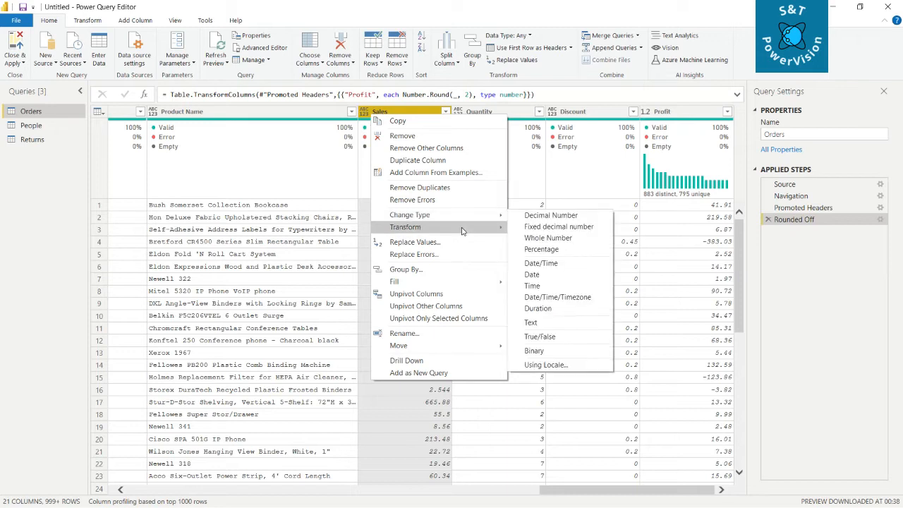
mouse_move(463, 227)
mouse_move(534, 234)
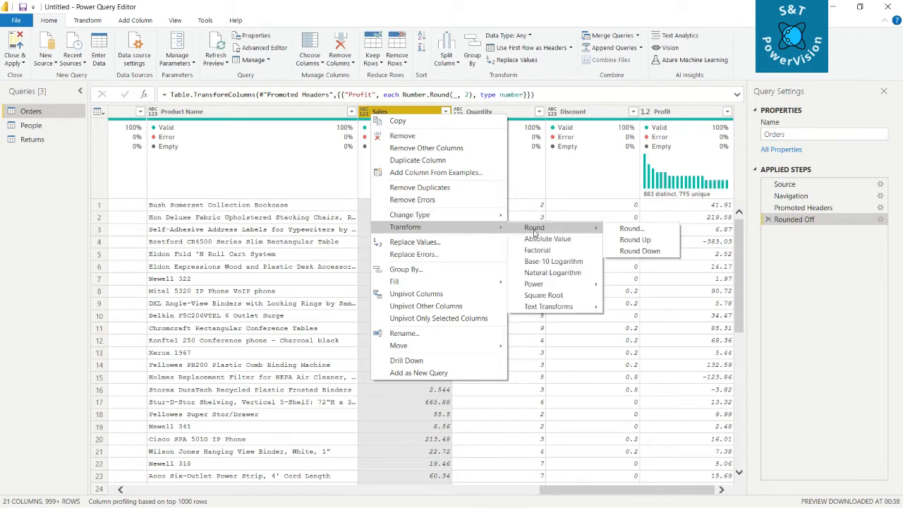
left_click(643, 230)
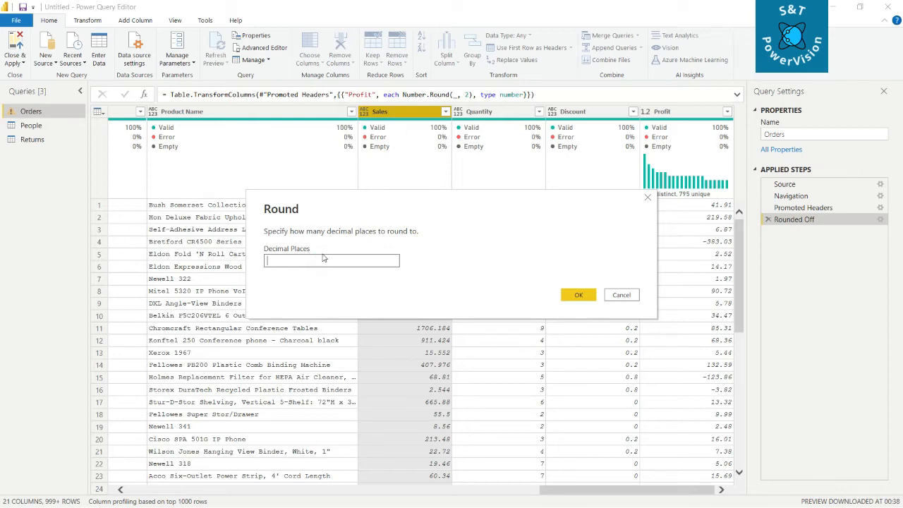
left_click(577, 295)
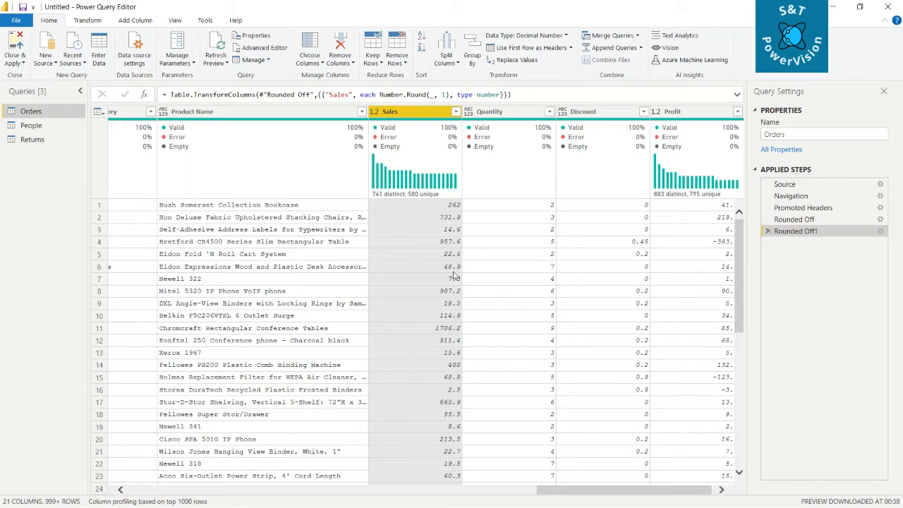
Step: Apply the pending query changes and close the Power Query Editor
scroll(449, 380, "down", 9)
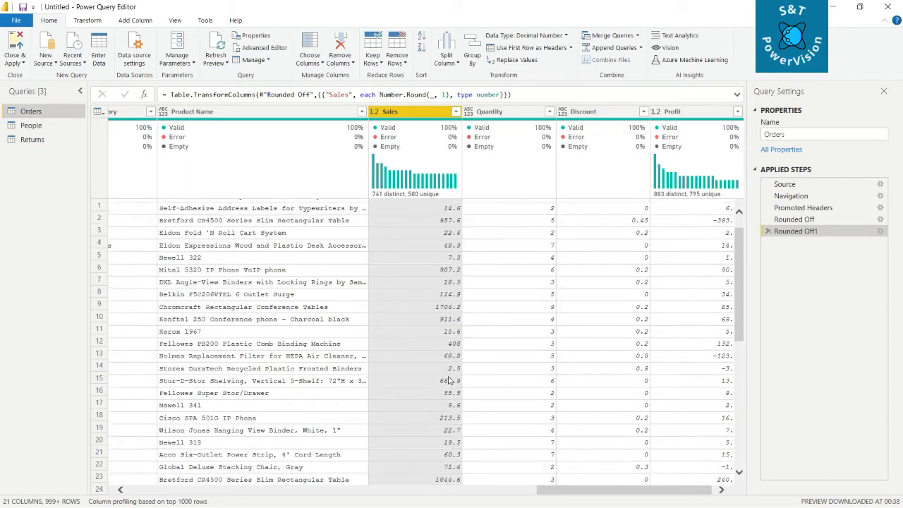
scroll(448, 380, "down", 20)
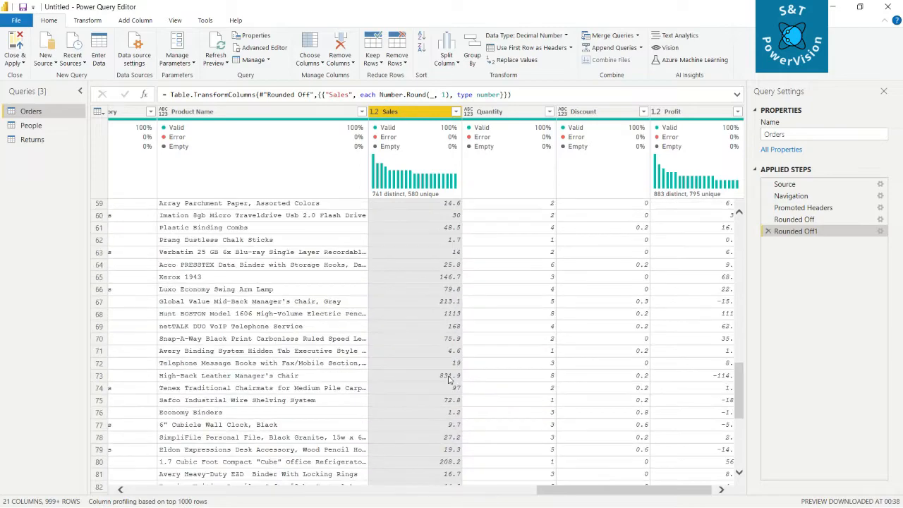
scroll(449, 379, "down", 11)
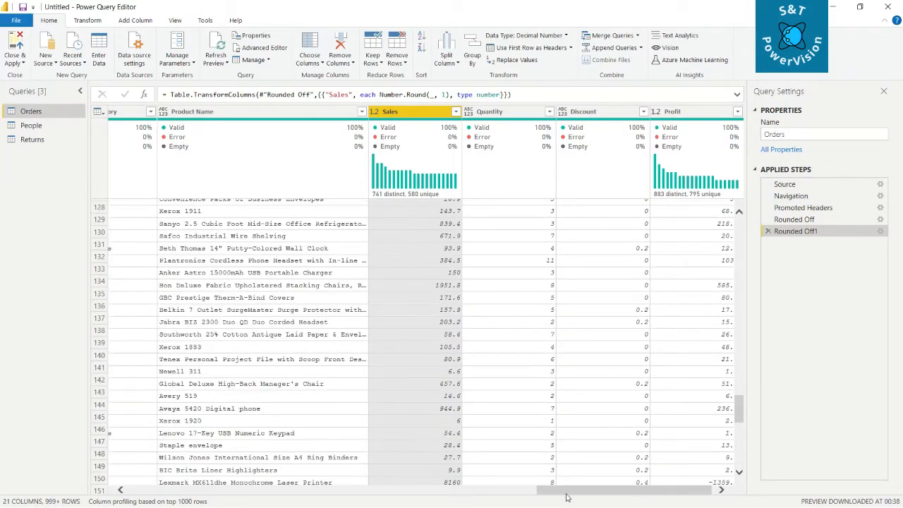
scroll(565, 494, "down", 10)
left_click_drag(586, 489, 203, 501)
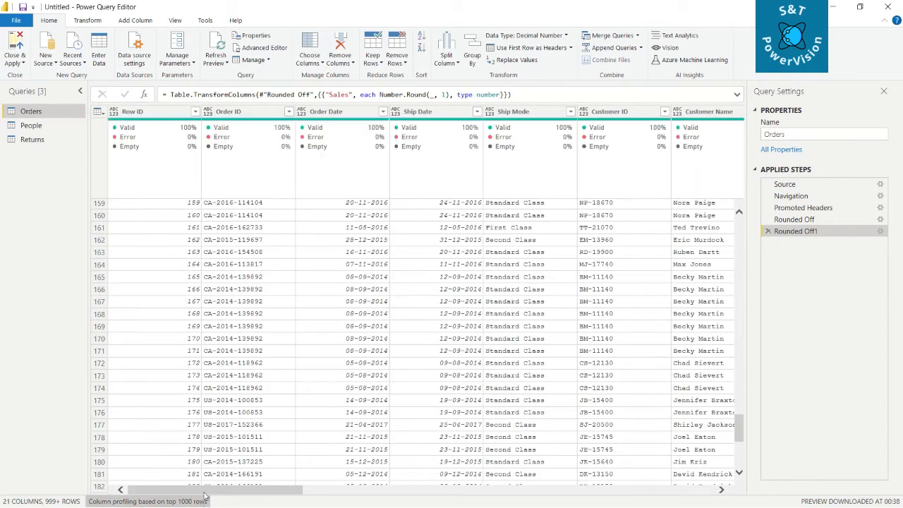
left_click_drag(215, 490, 185, 491)
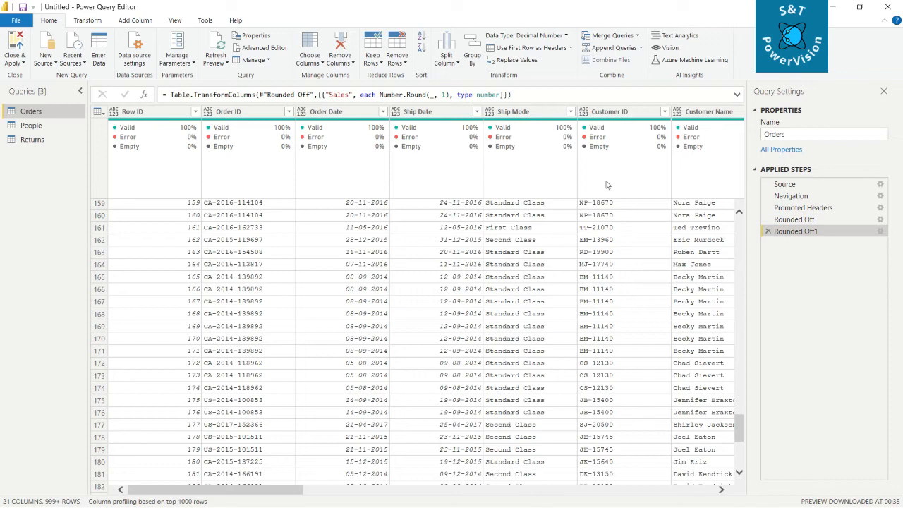
left_click(23, 64)
left_click(22, 63)
left_click(23, 64)
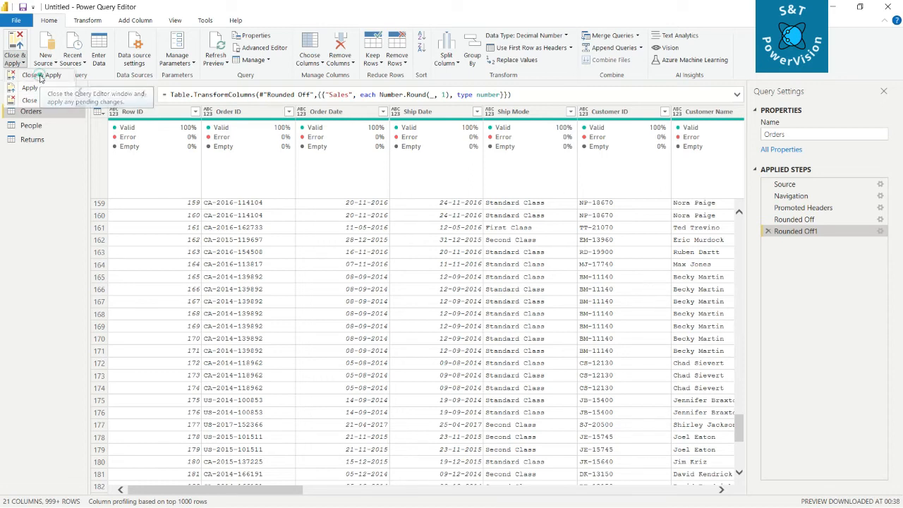
left_click(40, 76)
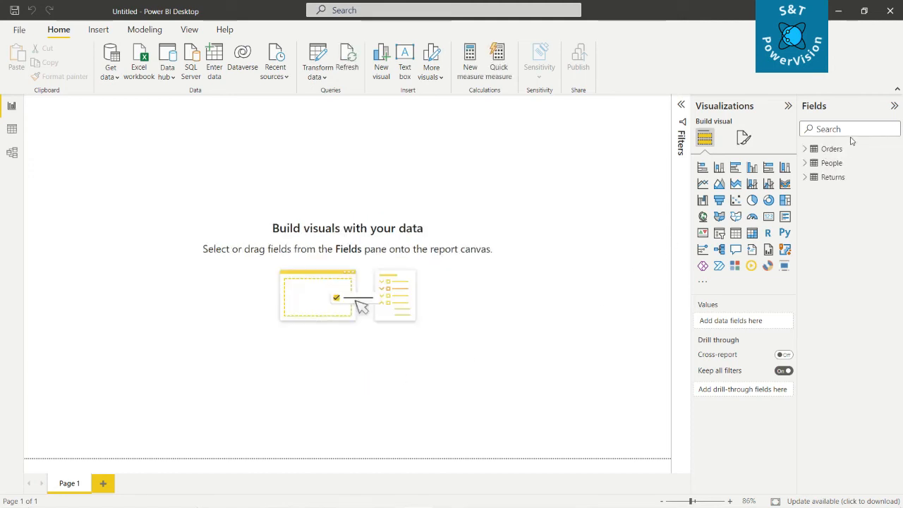
Step: Examine the loaded People, Returns and Orders tables in Data view, including the Orders Sales and Profit columns, and return to Report view
left_click(804, 163)
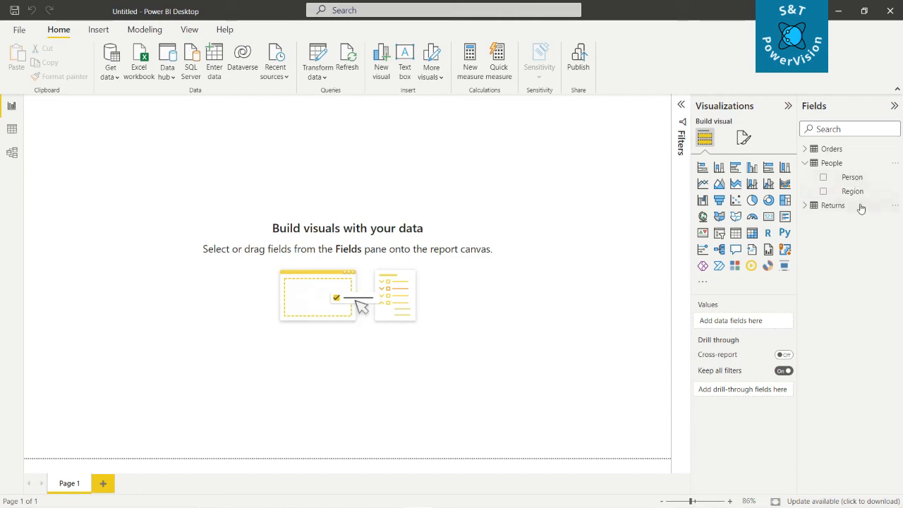
left_click(16, 131)
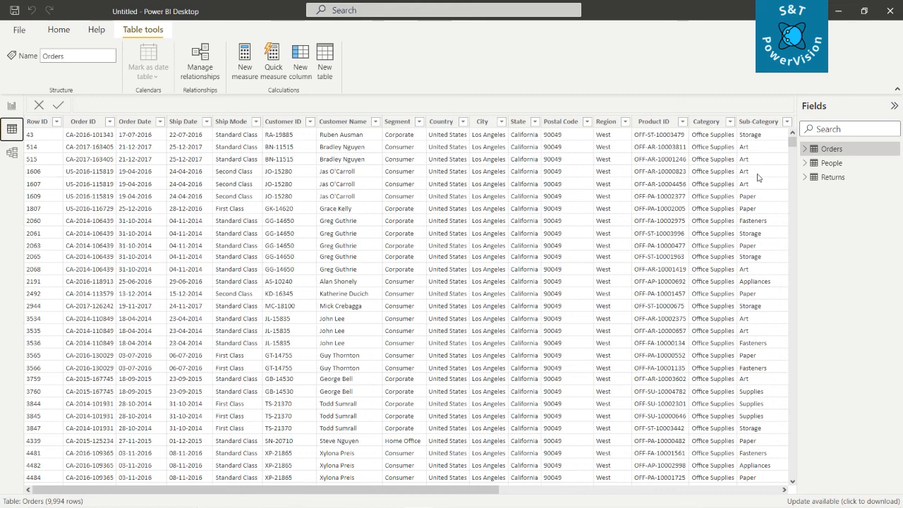
left_click(820, 163)
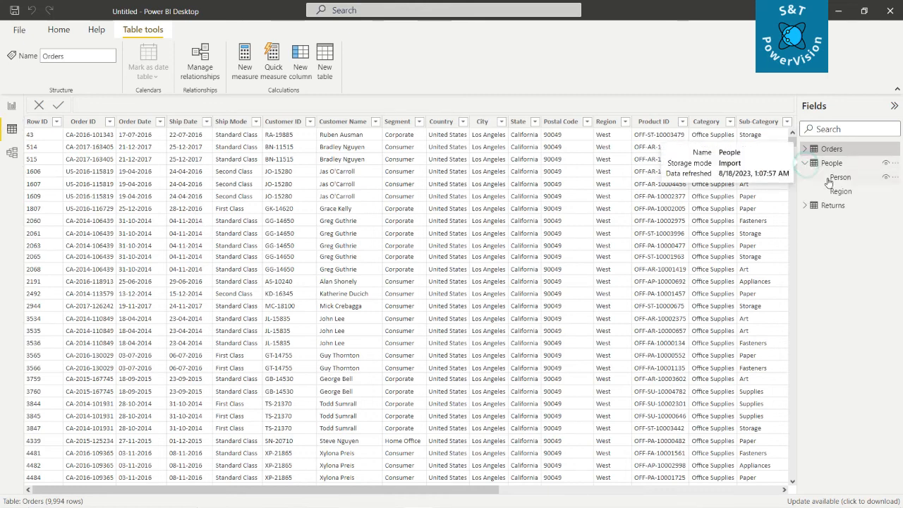
left_click(832, 164)
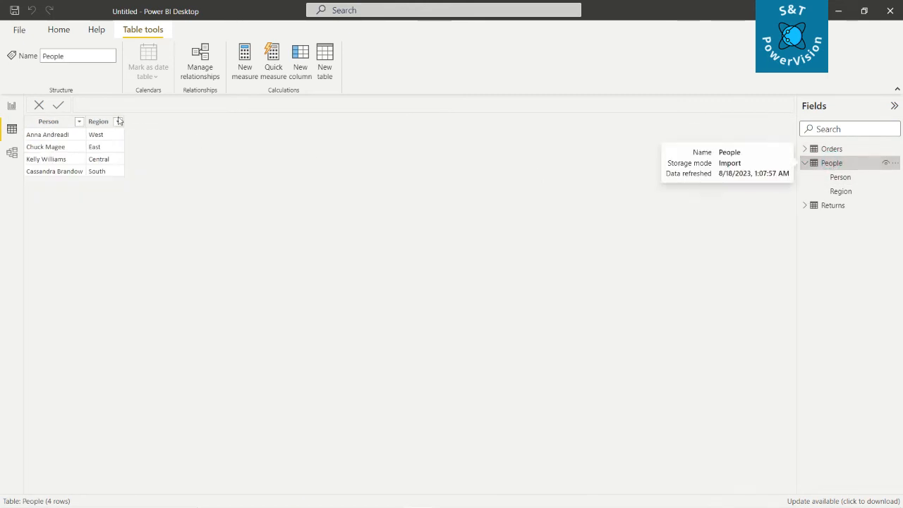
left_click(830, 206)
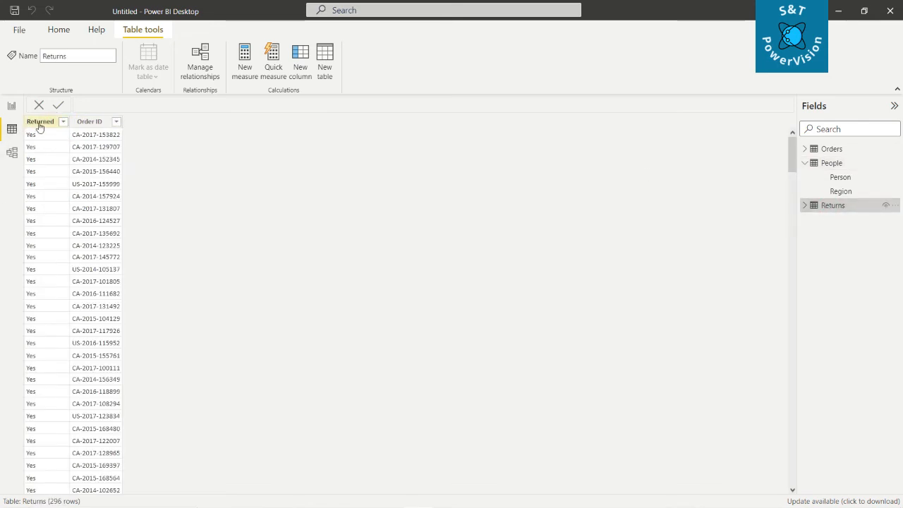
left_click(828, 150)
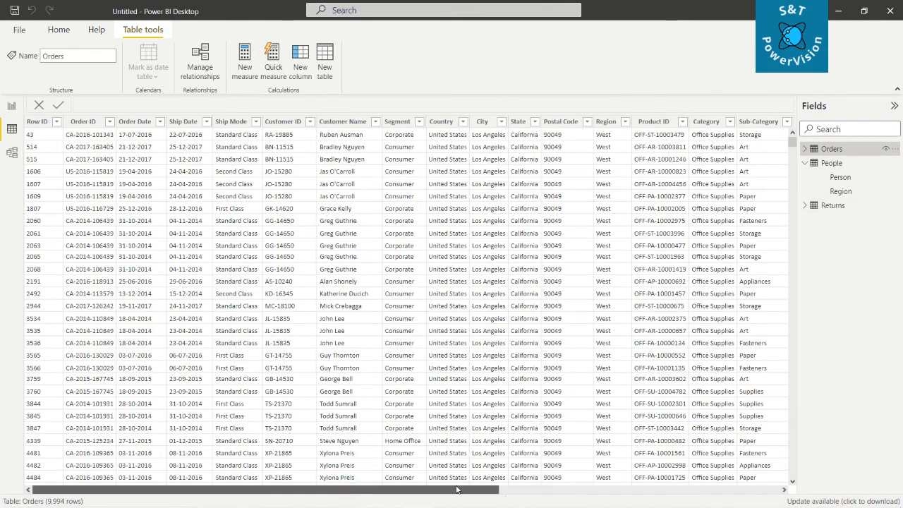
left_click_drag(289, 488, 763, 491)
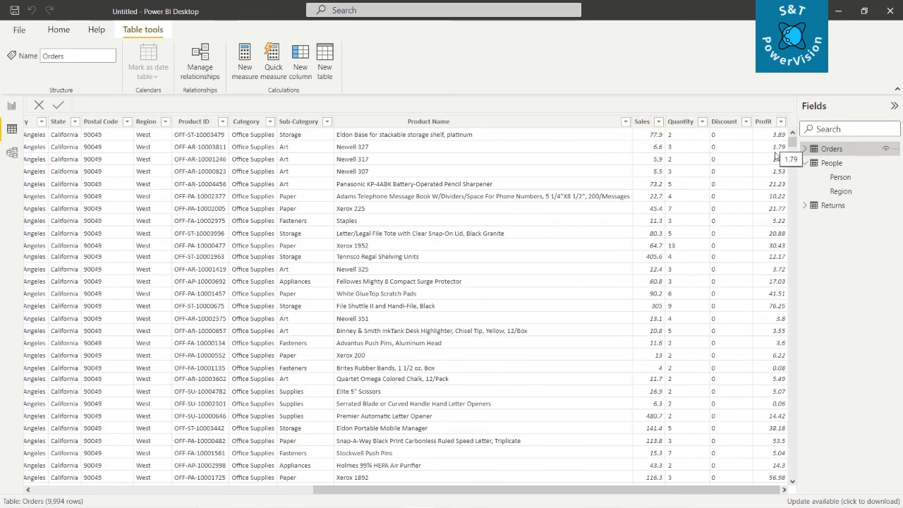
left_click_drag(502, 488, 224, 504)
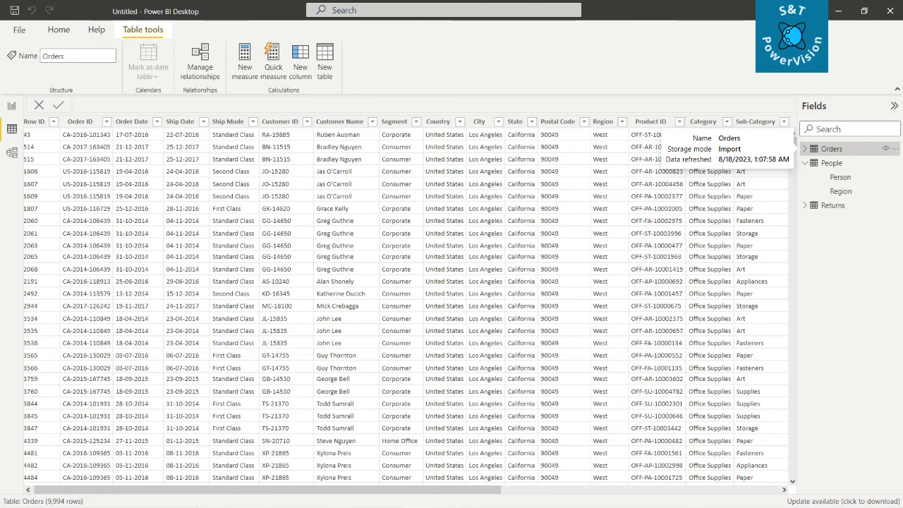
left_click(14, 106)
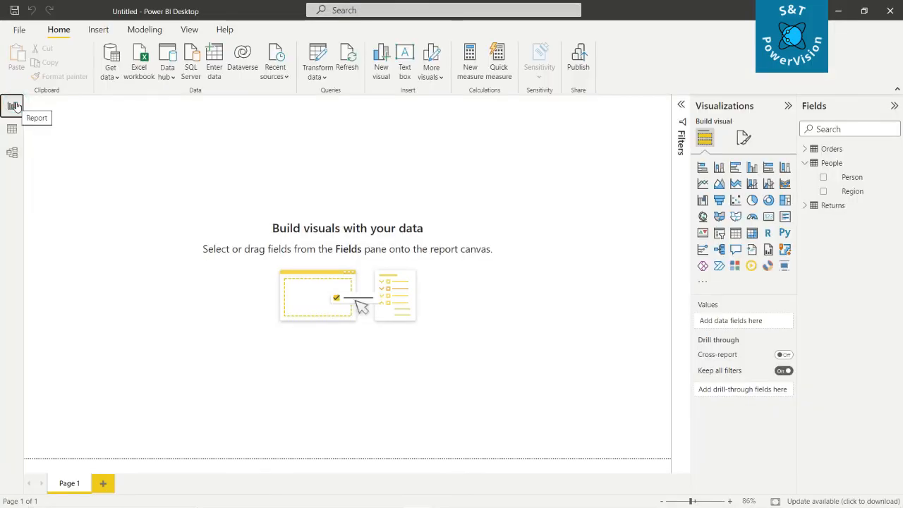